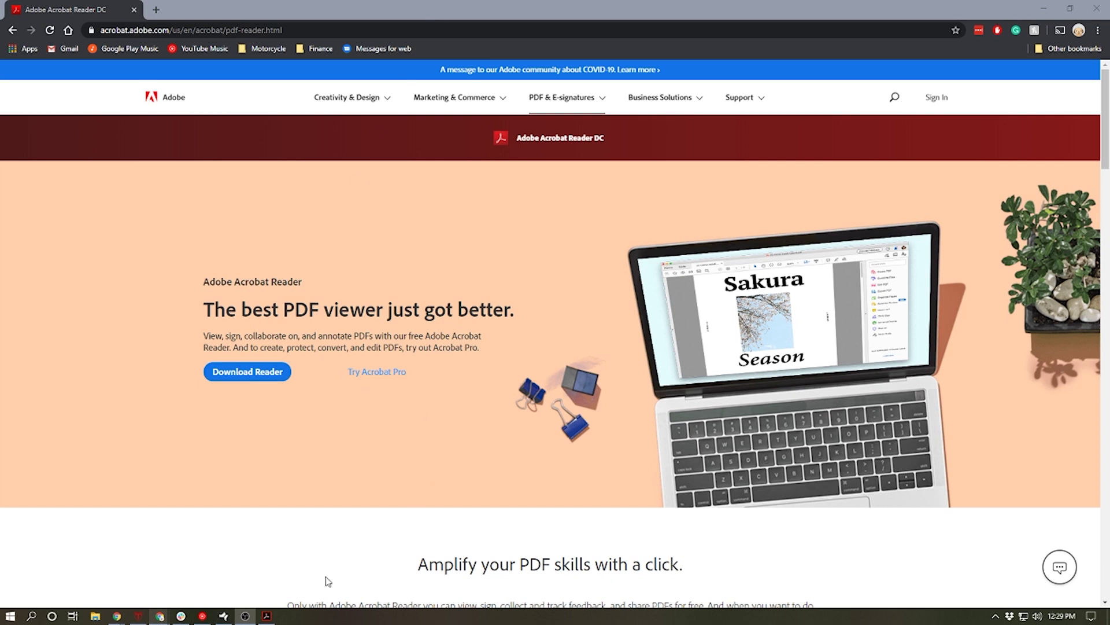
# Switch to Contract.pdf in Acrobat, scroll to the Sign Here line, and start Fill & Sign.
pyautogui.click(266, 615)
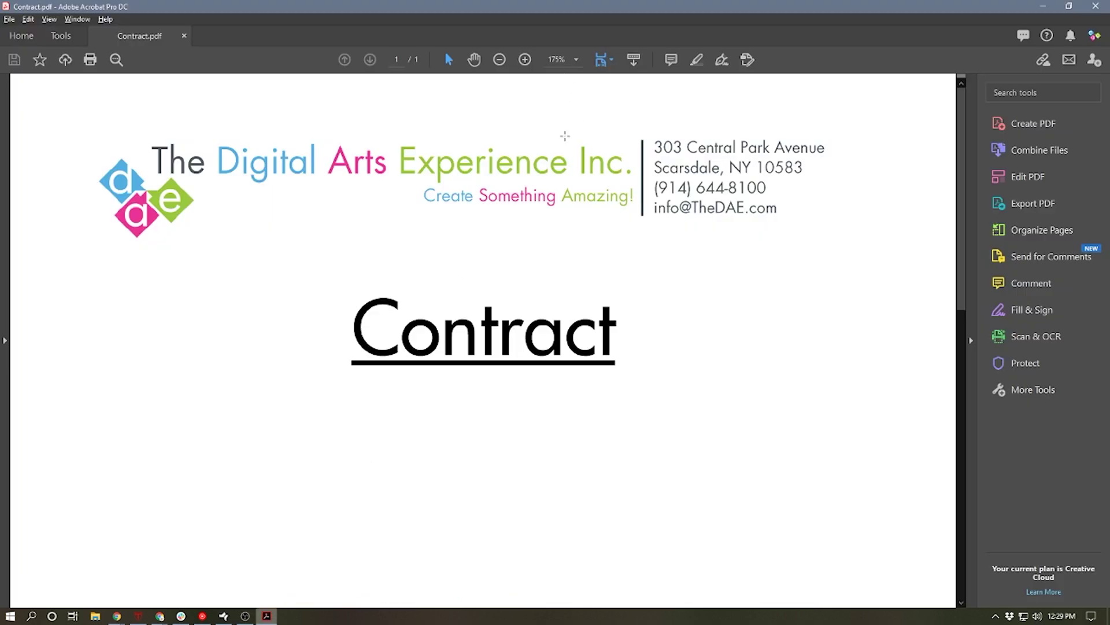
pyautogui.scroll(-6, 598, 297)
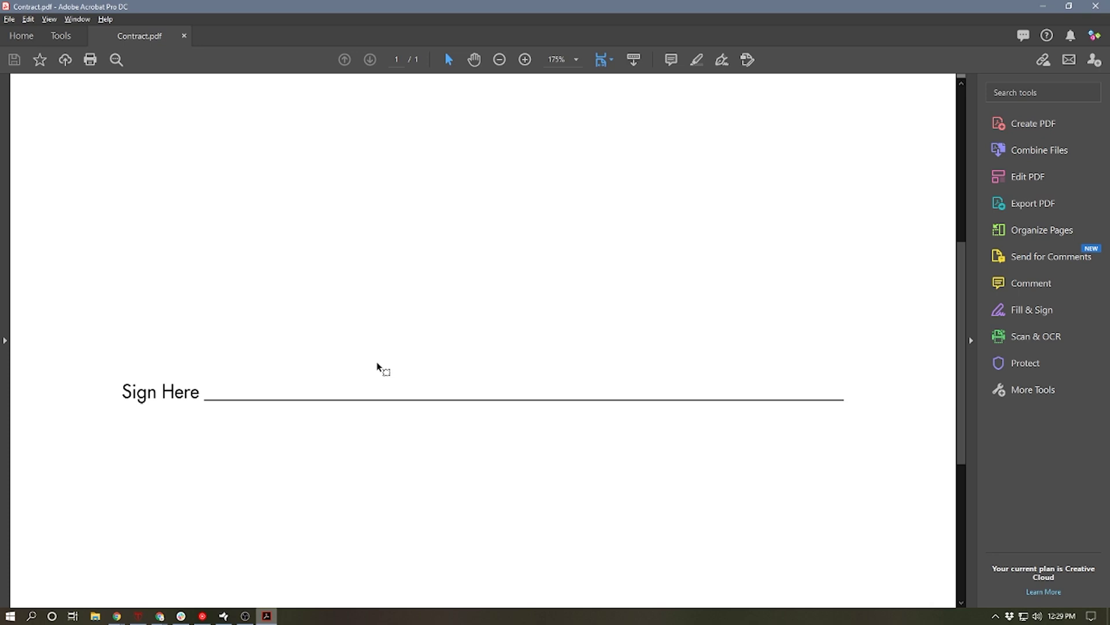
pyautogui.click(1021, 312)
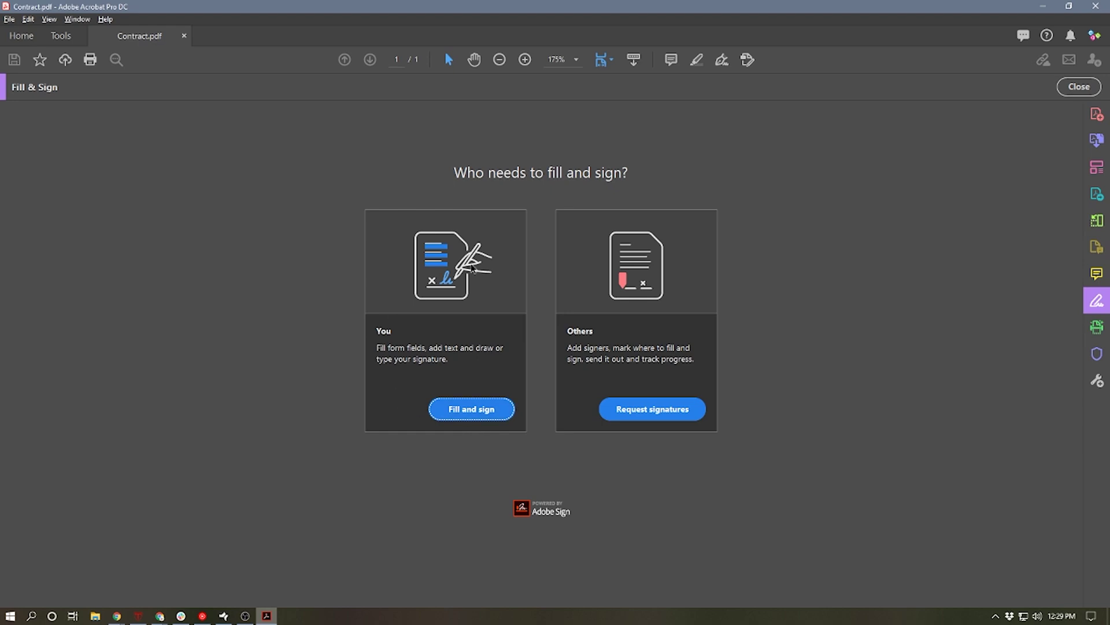
# Choose to fill and sign the contract yourself and show the Sign options.
pyautogui.click(477, 410)
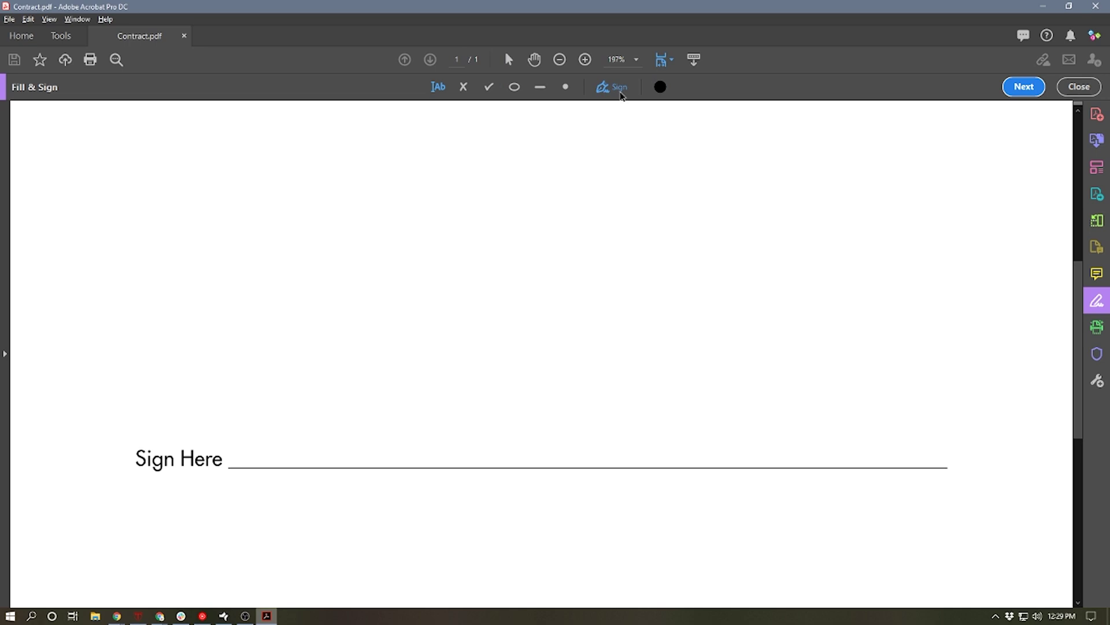
pyautogui.click(618, 88)
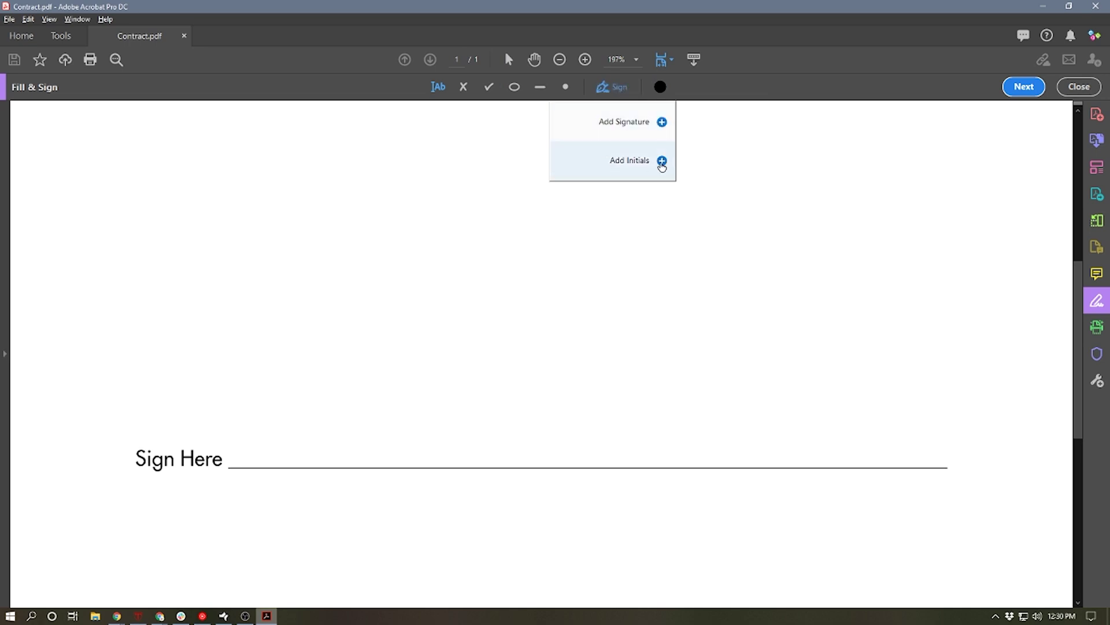
# Start a new signature, replace the default text with the signer's name, and view other styles.
pyautogui.click(662, 122)
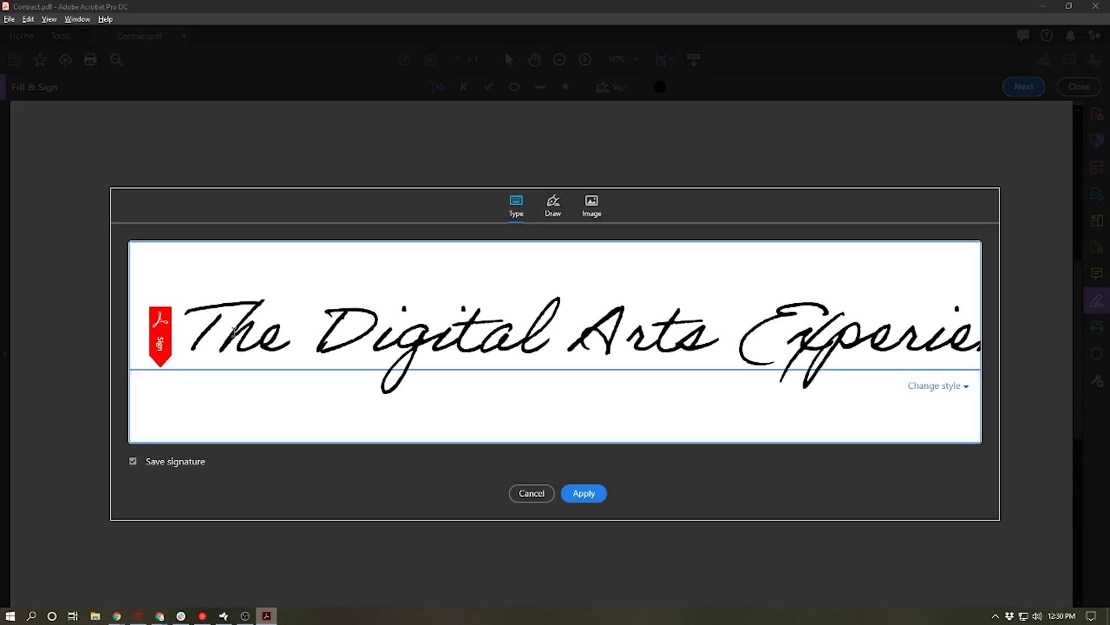
pyautogui.tripleClick(464, 335)
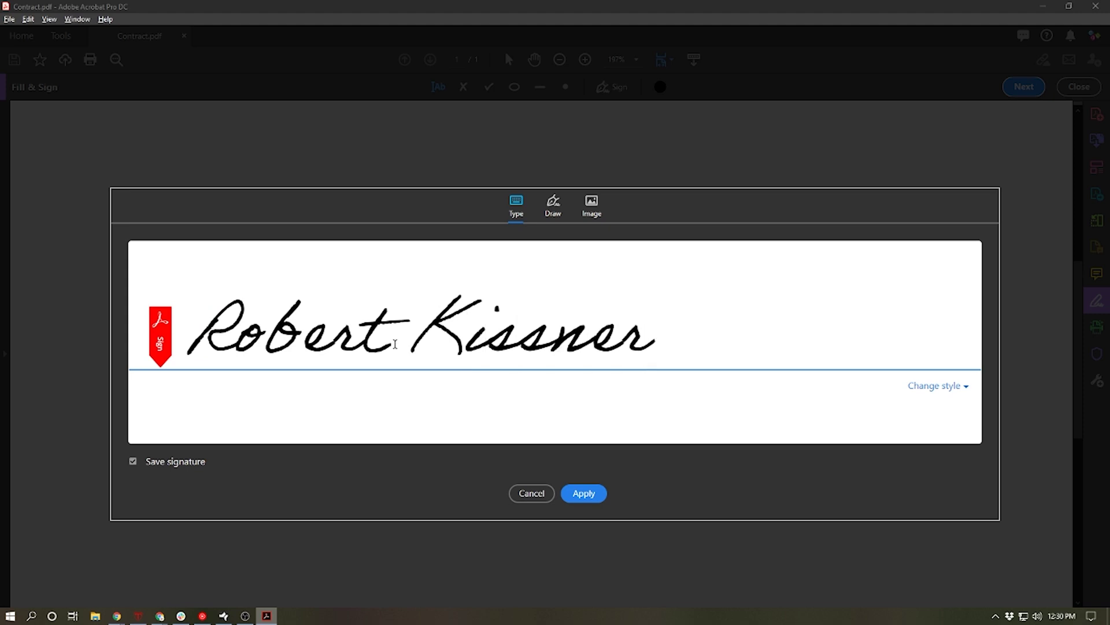
pyautogui.click(964, 388)
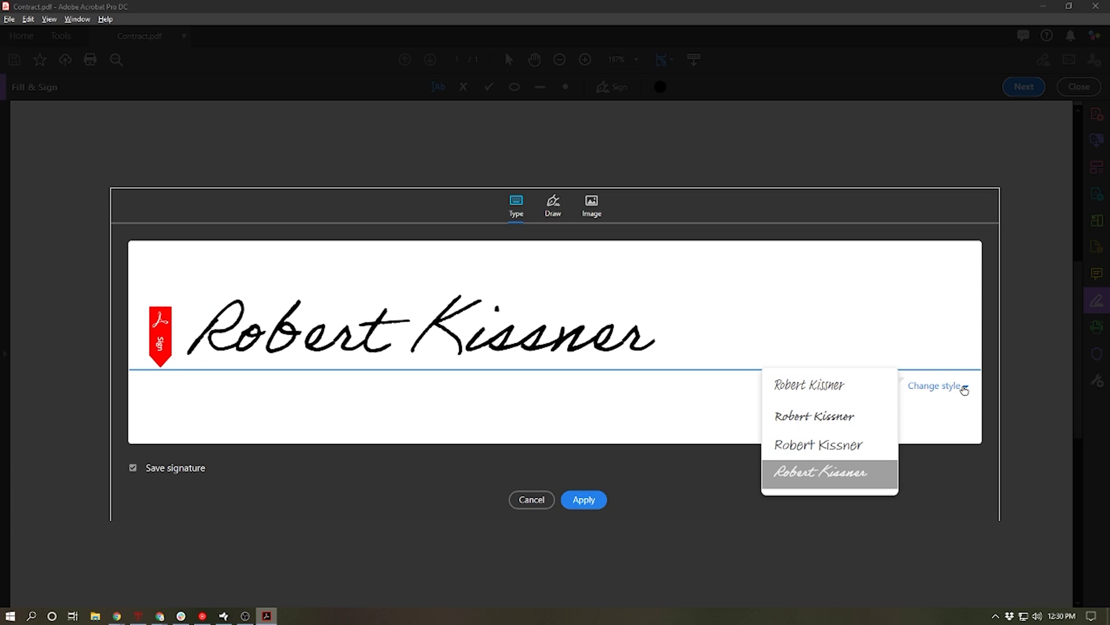
# Try the Draw option by sketching a handwritten signature.
pyautogui.click(556, 208)
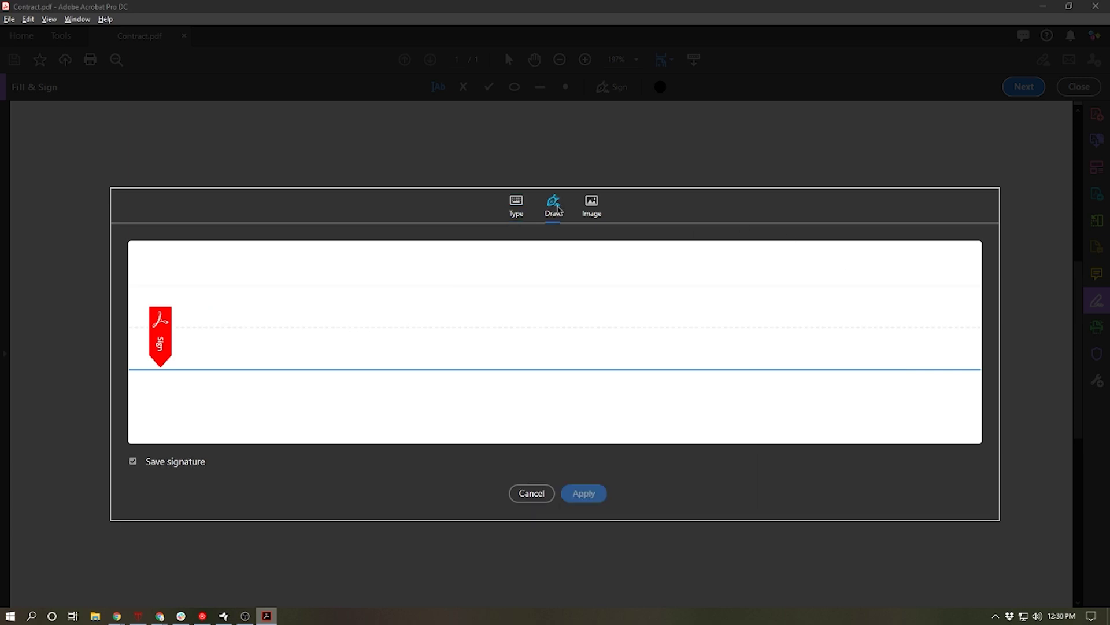
pyautogui.moveTo(235, 301)
pyautogui.mouseDown()
pyautogui.moveTo(213, 359)
pyautogui.moveTo(417, 285)
pyautogui.mouseUp()
pyautogui.moveTo(295, 335); pyautogui.dragTo(445, 335)
pyautogui.moveTo(441, 276)
pyautogui.mouseDown()
pyautogui.moveTo(466, 405)
pyautogui.moveTo(481, 396)
pyautogui.mouseUp()
pyautogui.moveTo(639, 315)
pyautogui.mouseDown()
pyautogui.moveTo(601, 367)
pyautogui.moveTo(787, 337)
pyautogui.mouseUp()
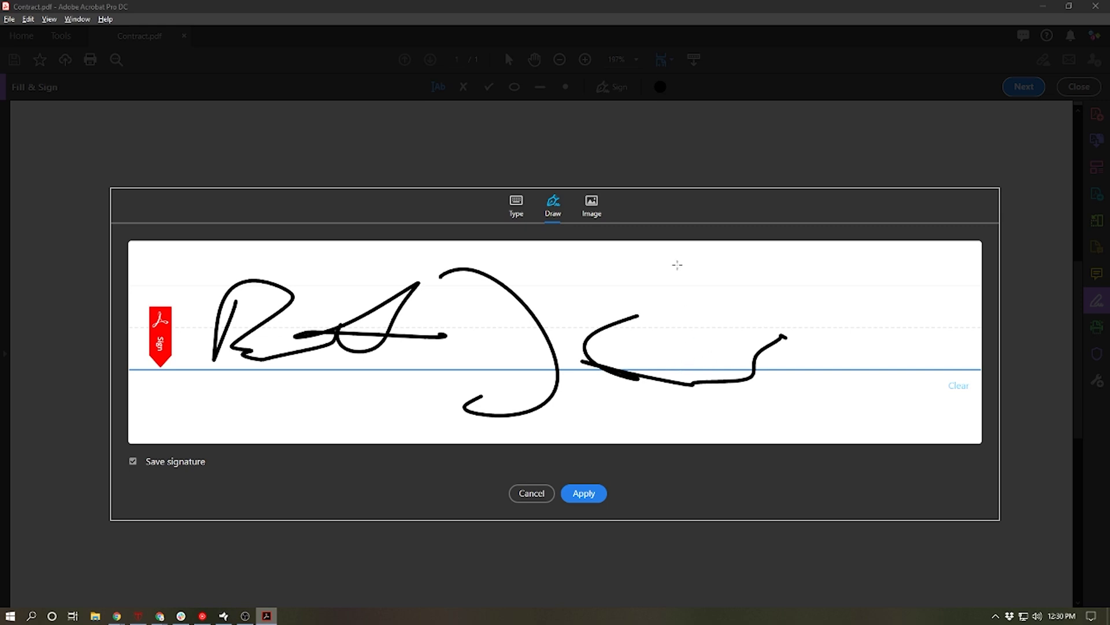
# Look at the Image option, then return to the typed cursive signature and apply it.
pyautogui.click(595, 209)
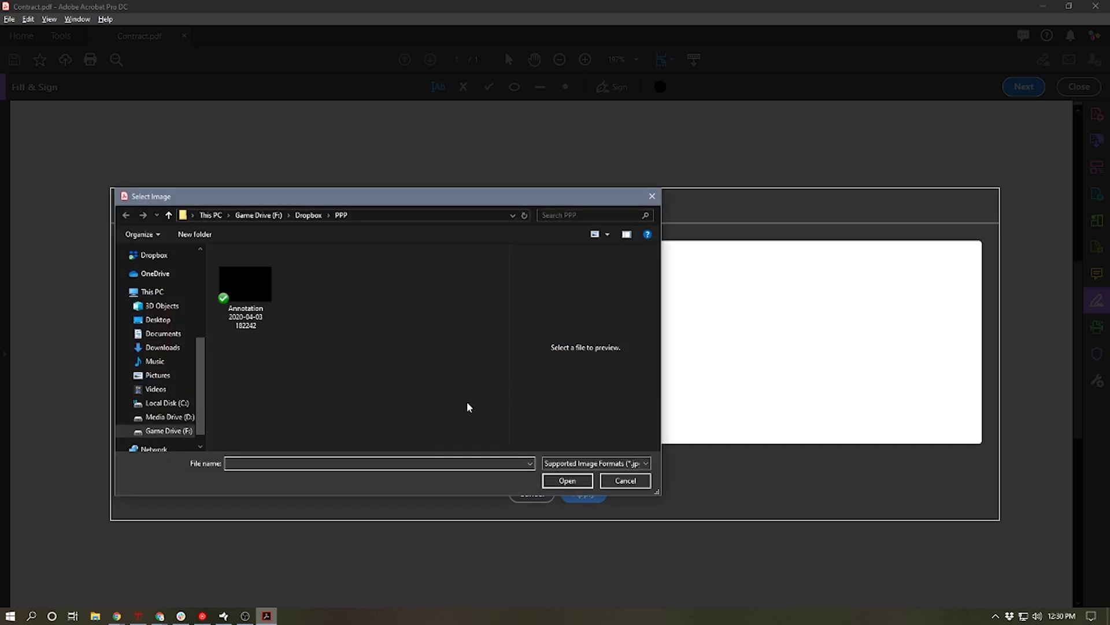
pyautogui.click(627, 480)
pyautogui.click(516, 205)
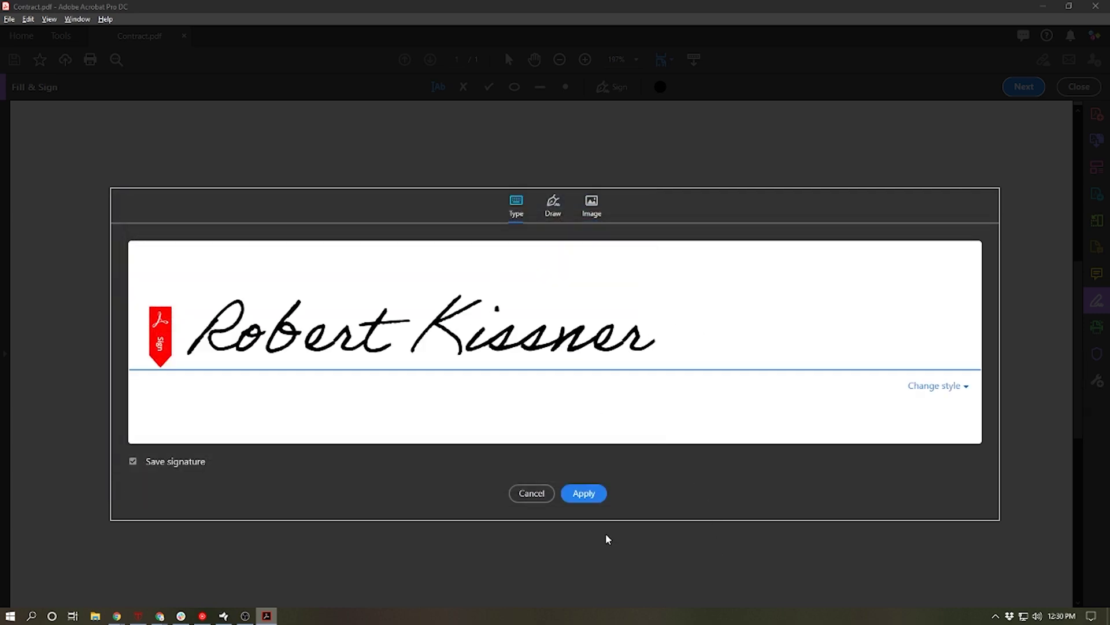
pyautogui.click(585, 495)
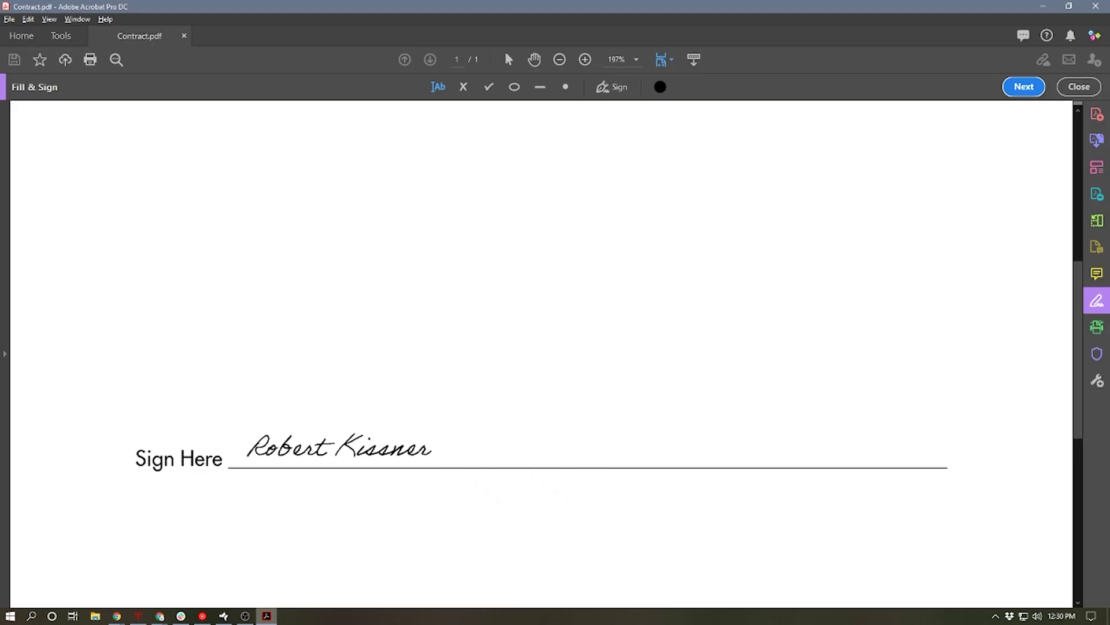
# Place the signature on the Sign Here line, resize it and position it neatly.
pyautogui.click(334, 447)
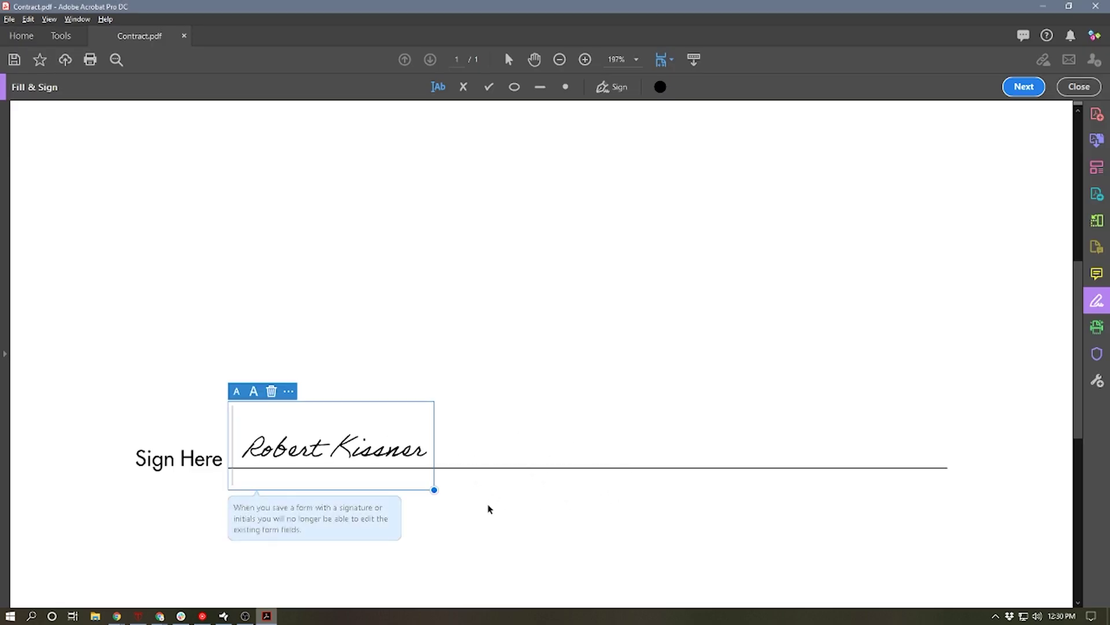
pyautogui.moveTo(434, 490)
pyautogui.mouseDown()
pyautogui.moveTo(495, 516)
pyautogui.moveTo(468, 504)
pyautogui.mouseUp()
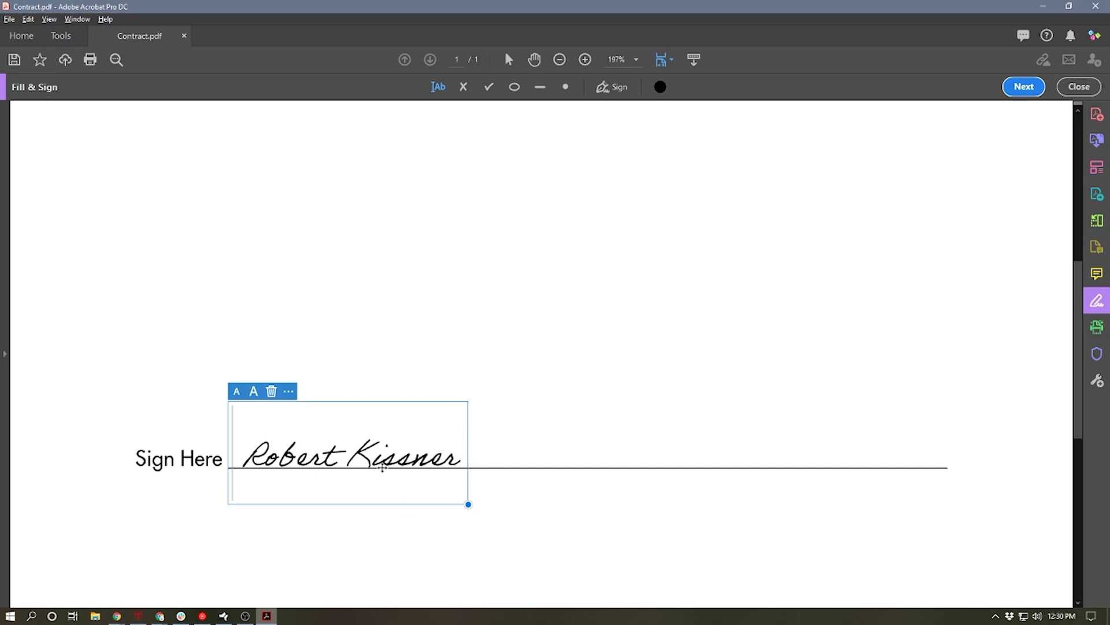
pyautogui.moveTo(373, 447)
pyautogui.mouseDown()
pyautogui.moveTo(407, 447)
pyautogui.moveTo(372, 427)
pyautogui.moveTo(362, 447)
pyautogui.mouseUp()
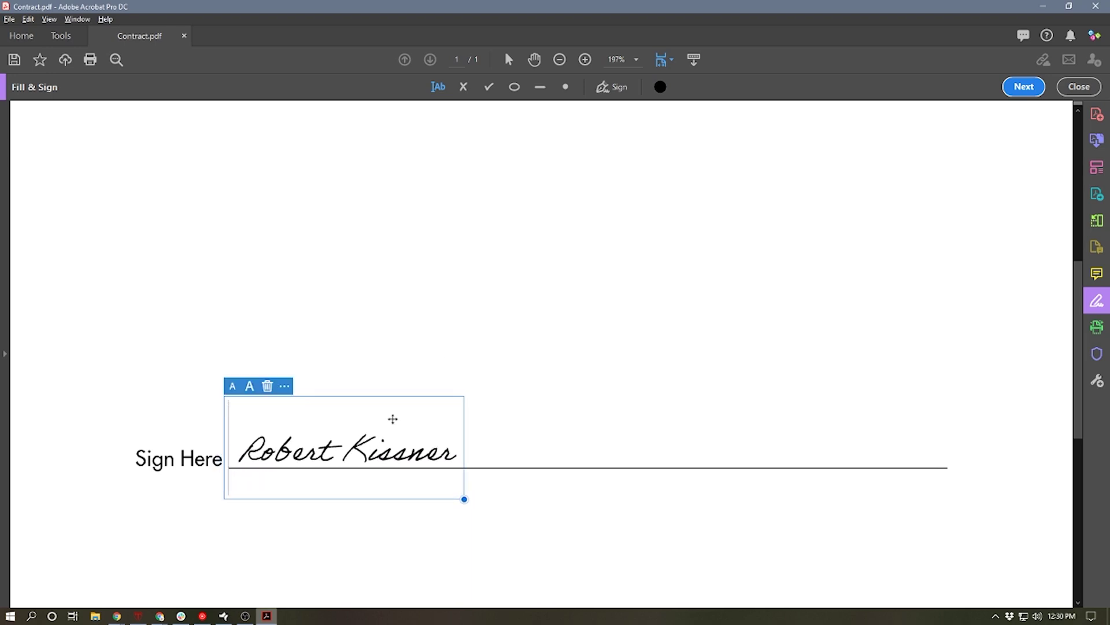
pyautogui.click(613, 87)
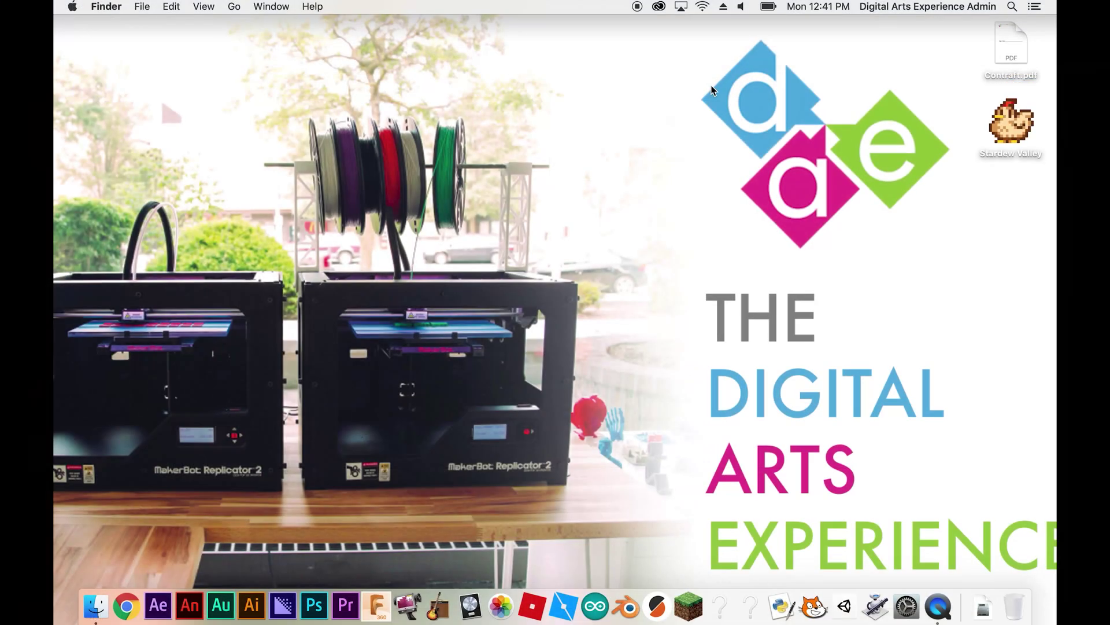
# Open Contraft.pdf from the desktop in Preview and scroll down to the Sign Here line.
pyautogui.doubleClick(997, 60)
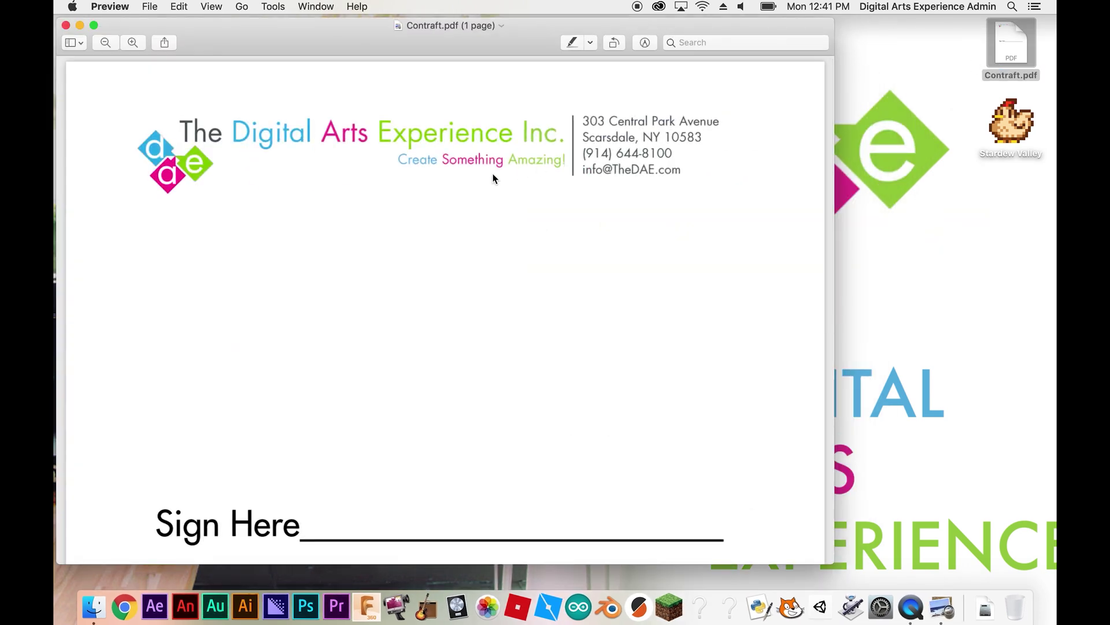
pyautogui.scroll(-2, 418, 258)
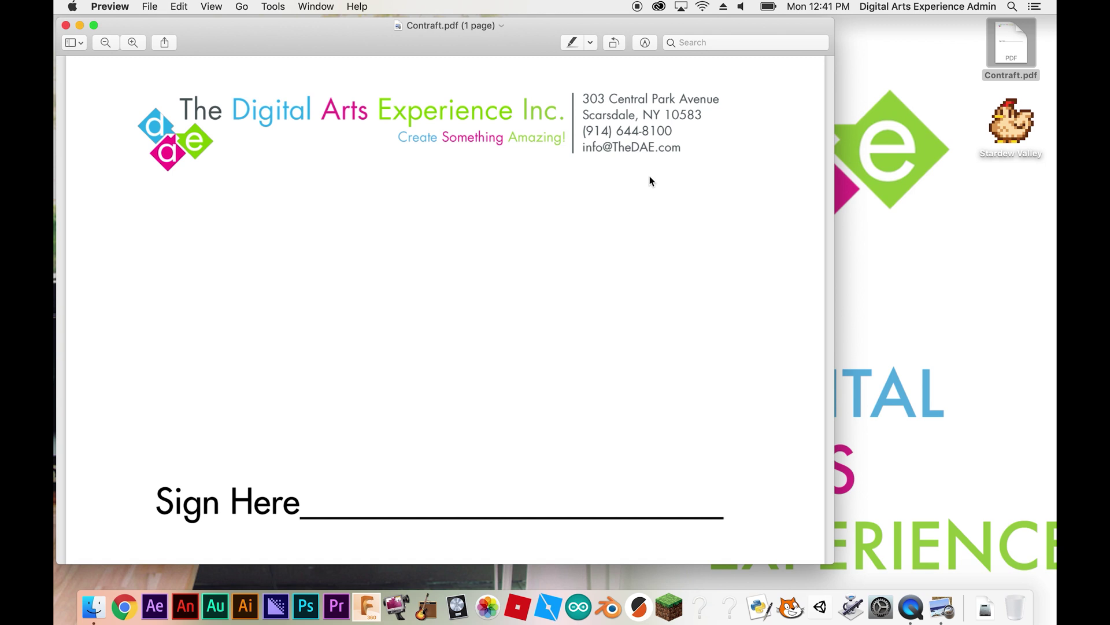
# Show Preview's Markup Toolbar and open the Sign tool's signature creation panel.
pyautogui.click(645, 42)
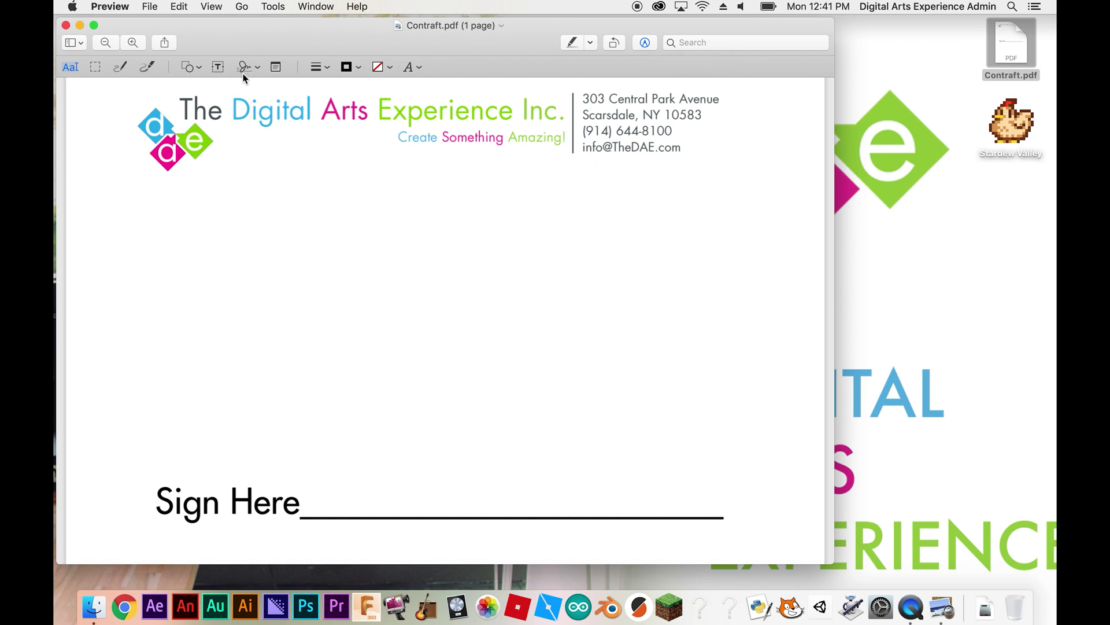
pyautogui.click(260, 68)
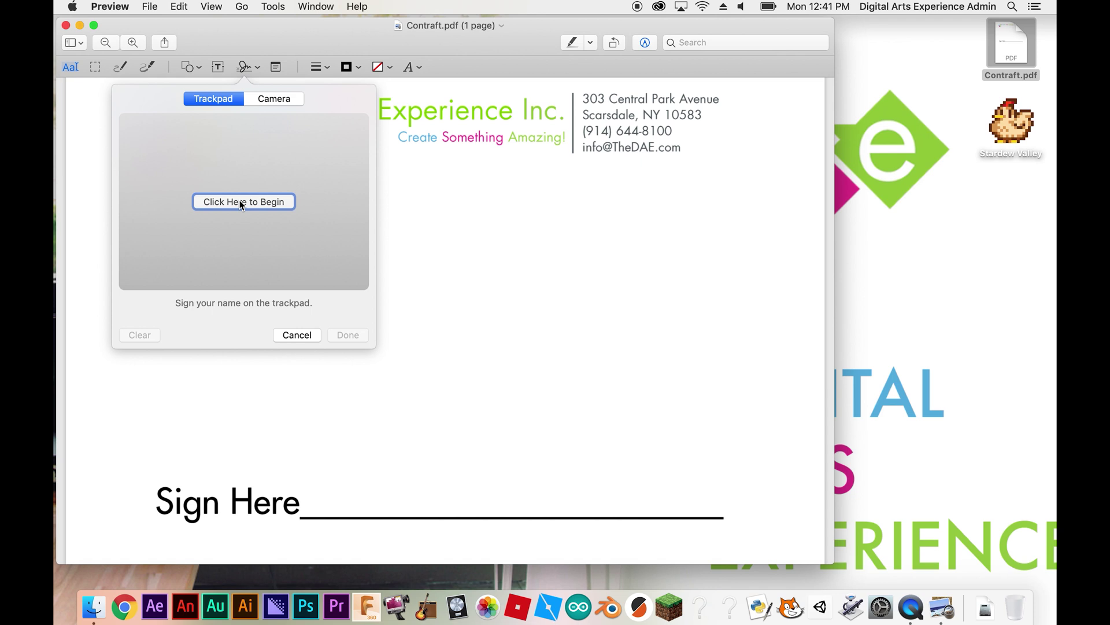
# Capture the handwritten paper signature with the camera and save it.
pyautogui.click(290, 102)
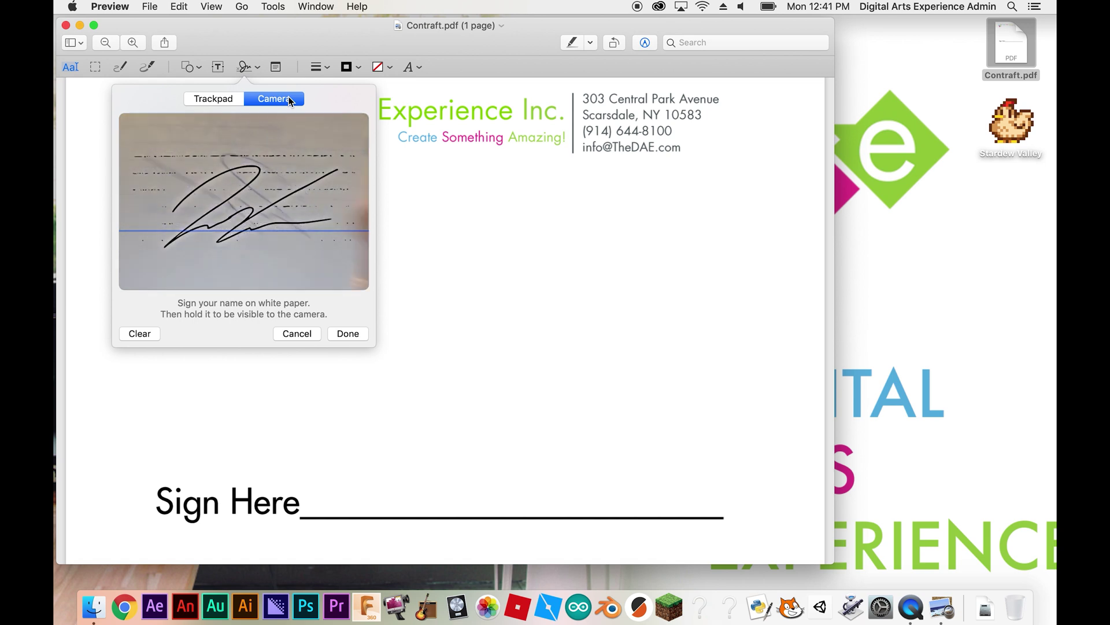
pyautogui.click(340, 334)
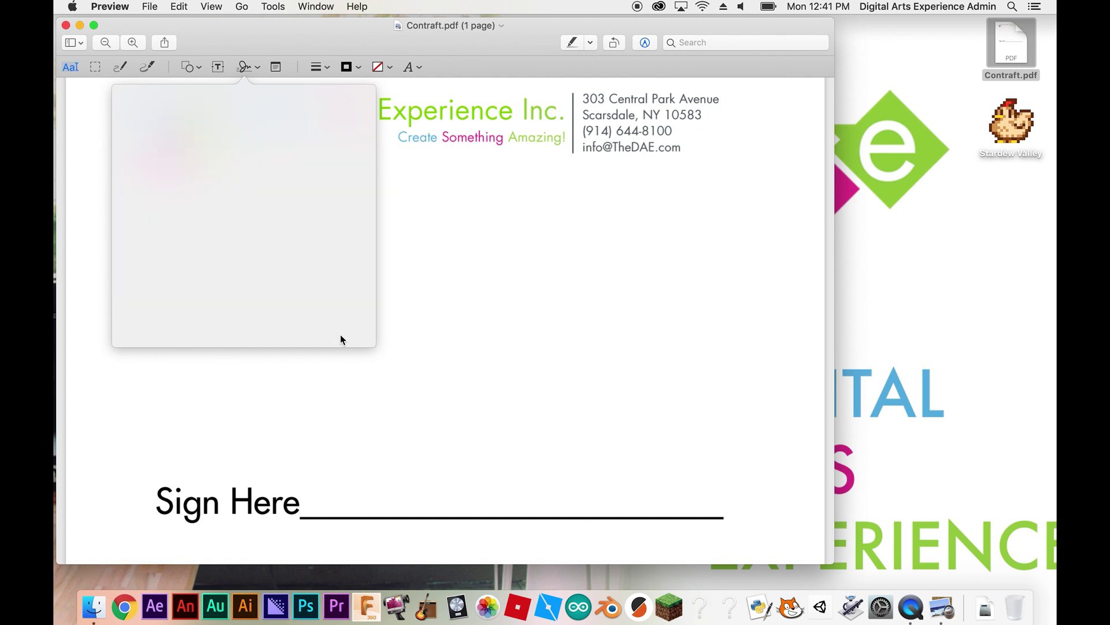
# Insert the saved camera signature and drag it until it sits on the Sign Here line.
pyautogui.click(247, 68)
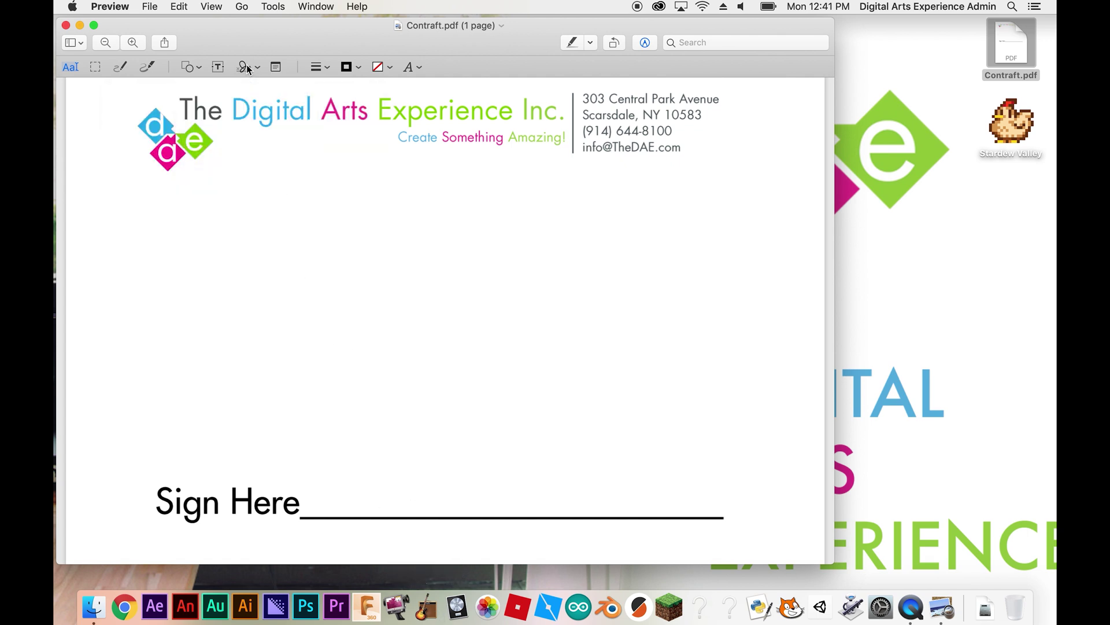
pyautogui.doubleClick(328, 484)
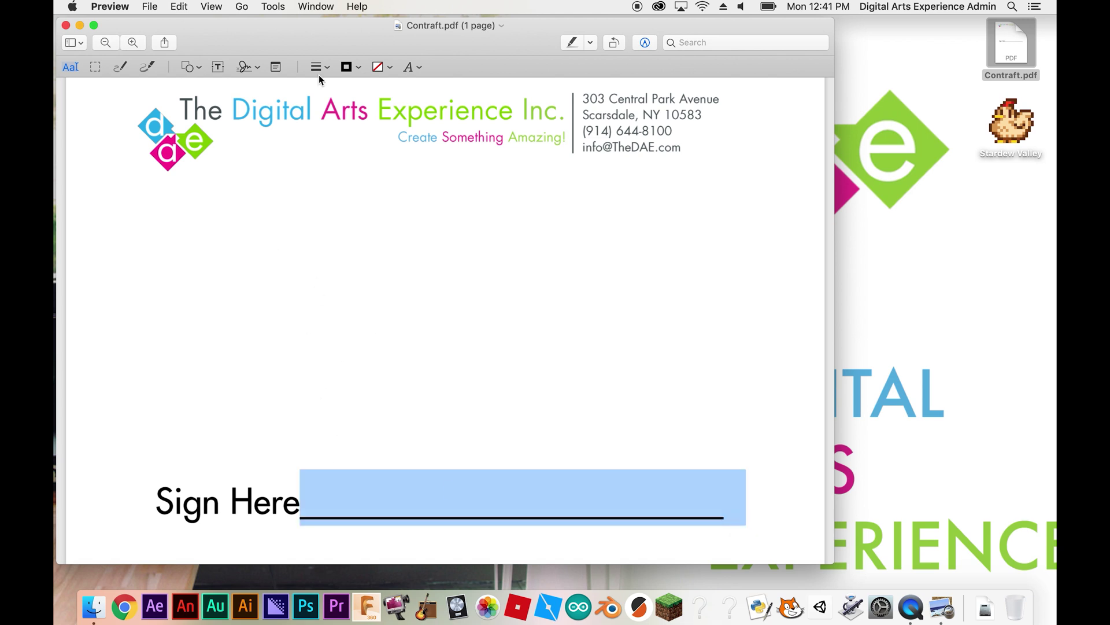
pyautogui.click(243, 69)
pyautogui.click(242, 113)
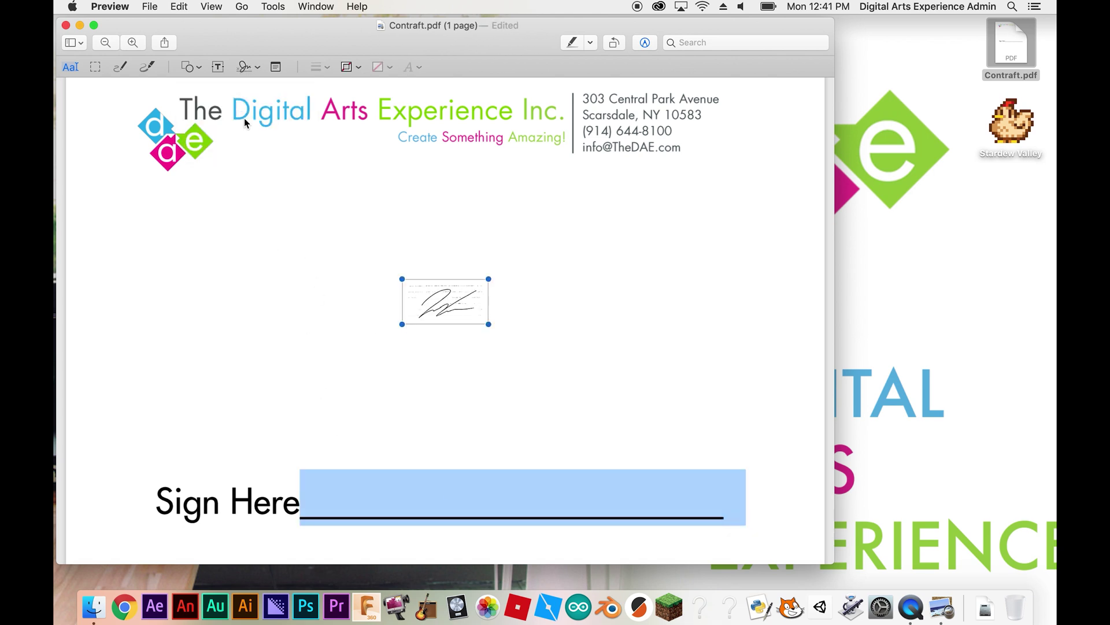
pyautogui.moveTo(445, 298)
pyautogui.mouseDown()
pyautogui.moveTo(437, 385)
pyautogui.moveTo(348, 492)
pyautogui.moveTo(643, 405)
pyautogui.mouseUp()
pyautogui.moveTo(525, 446); pyautogui.dragTo(537, 457)
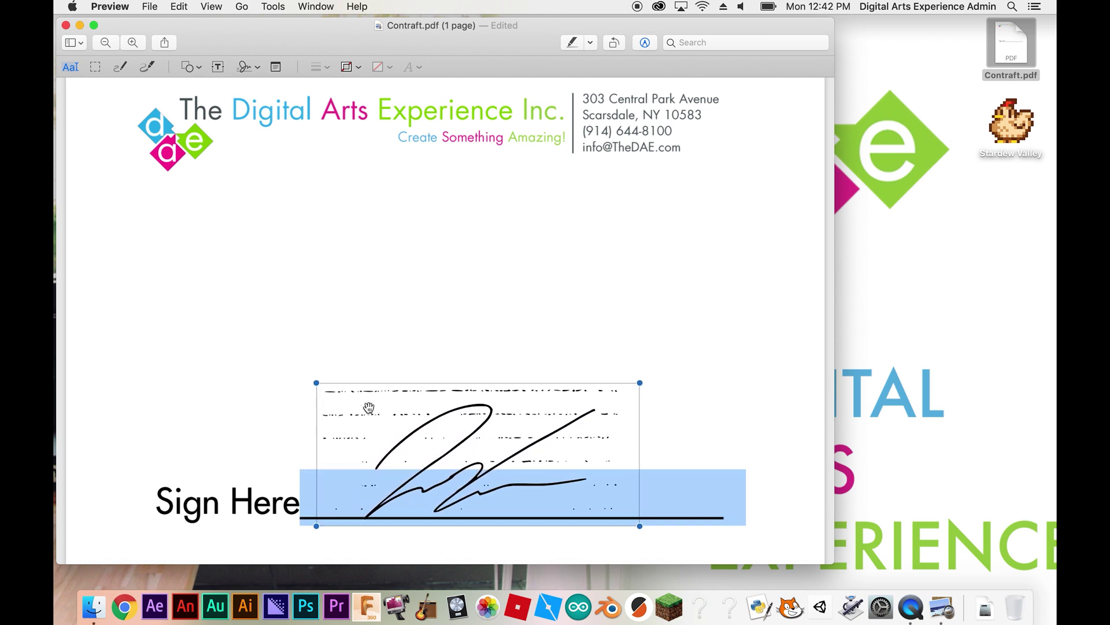
pyautogui.click(633, 345)
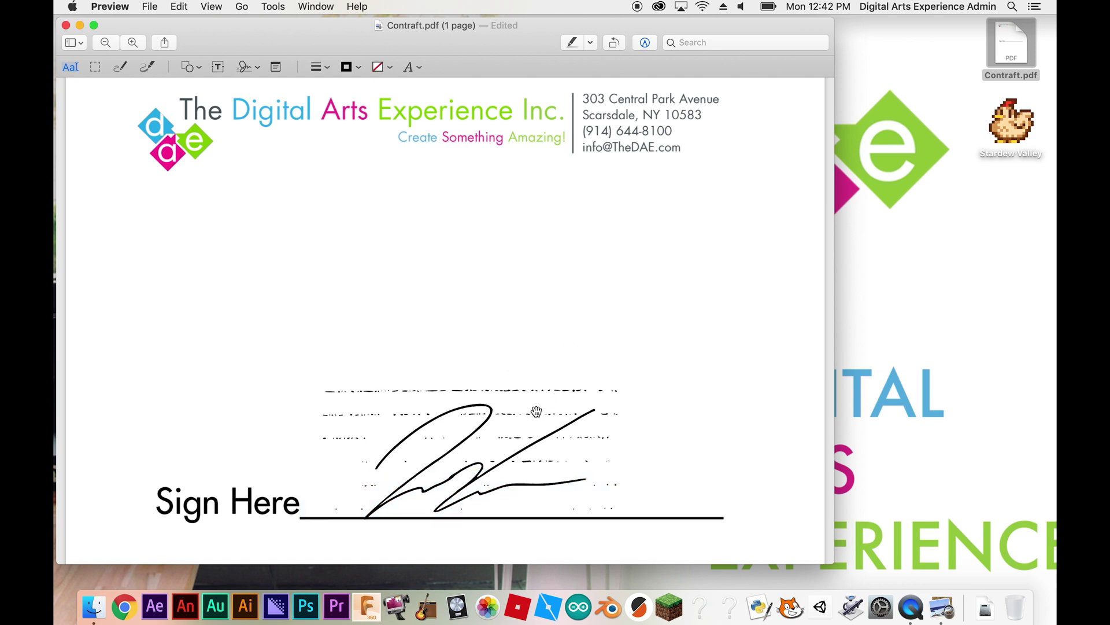
pyautogui.moveTo(514, 428); pyautogui.dragTo(507, 440)
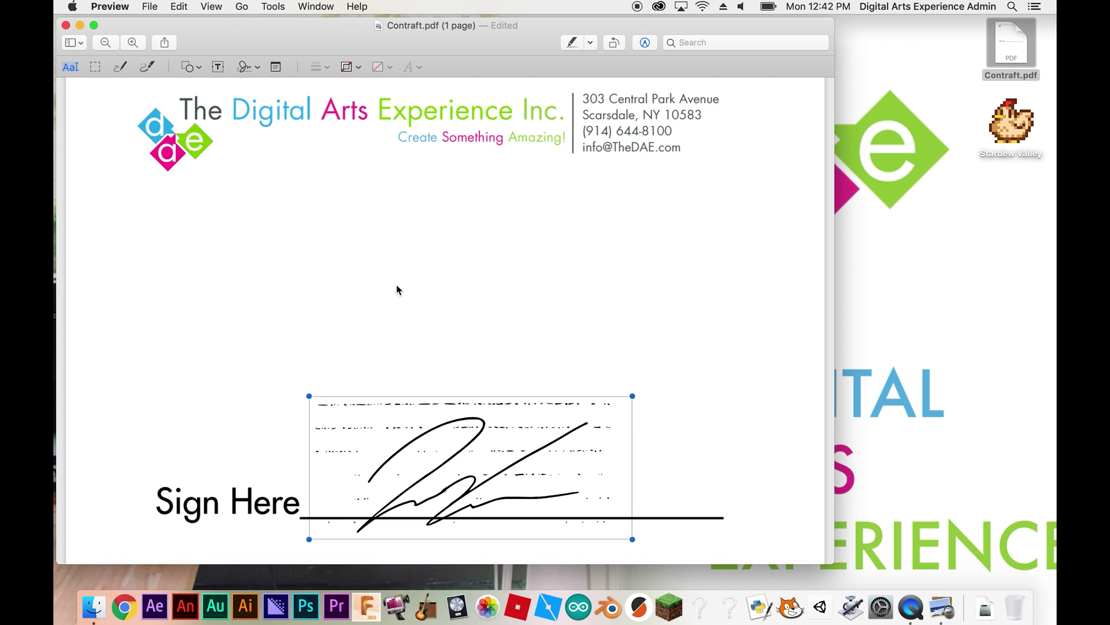
# Show the saved signatures list from the Sign tool again.
pyautogui.click(249, 68)
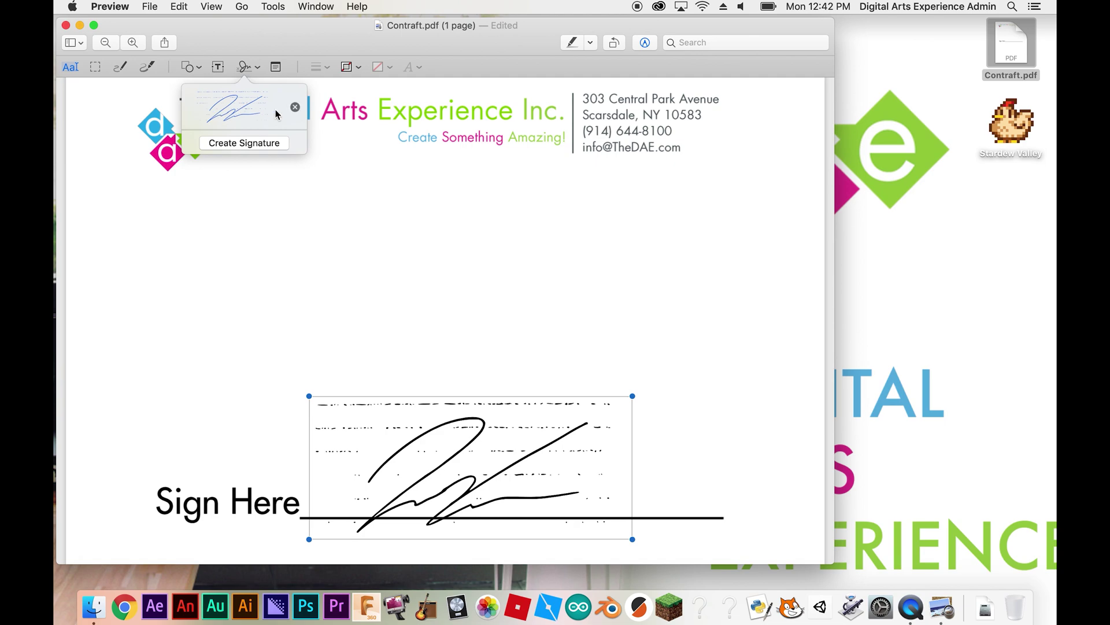